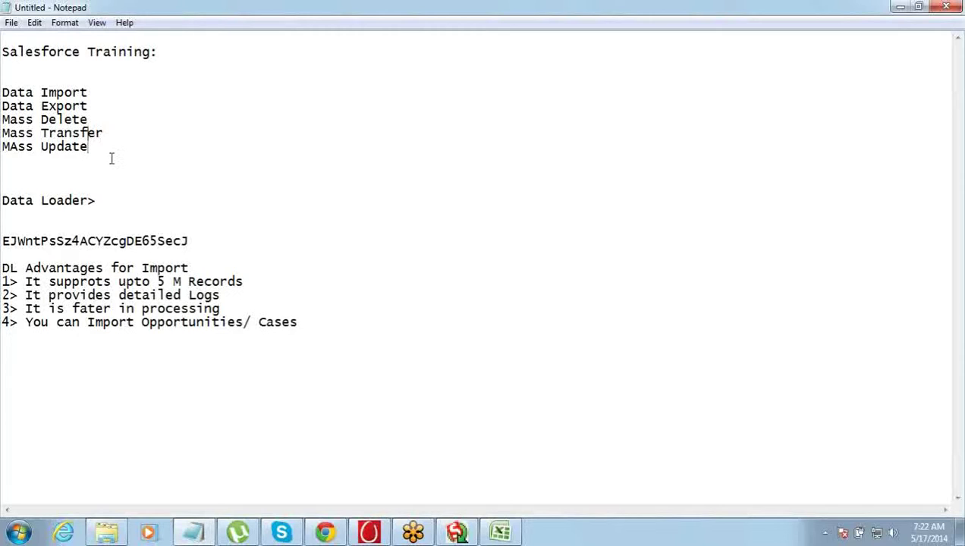
- Switch from the Notepad notes to Salesforce in Chrome and open the Setup home page
key("Up")
key("Right")
key("Right")
key("alt+Tab")
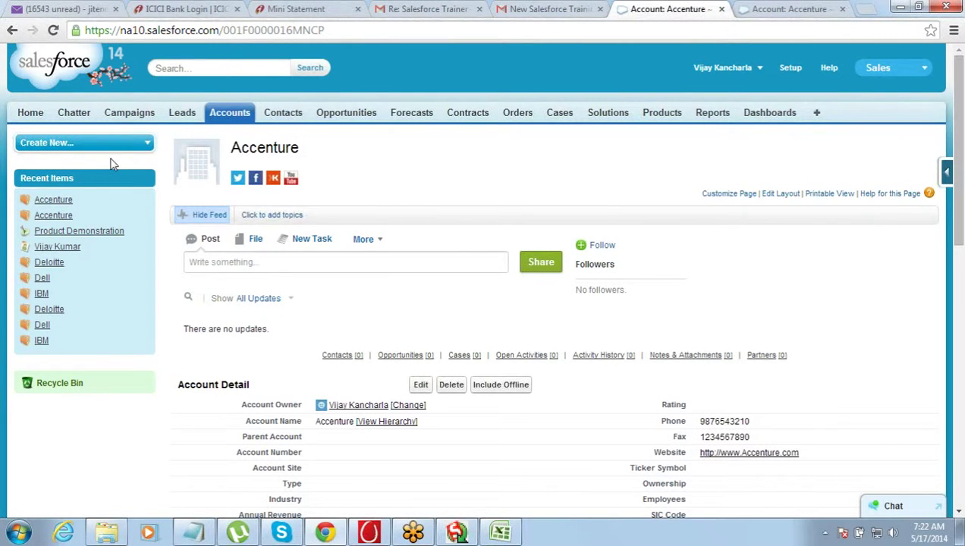
left_click(792, 68)
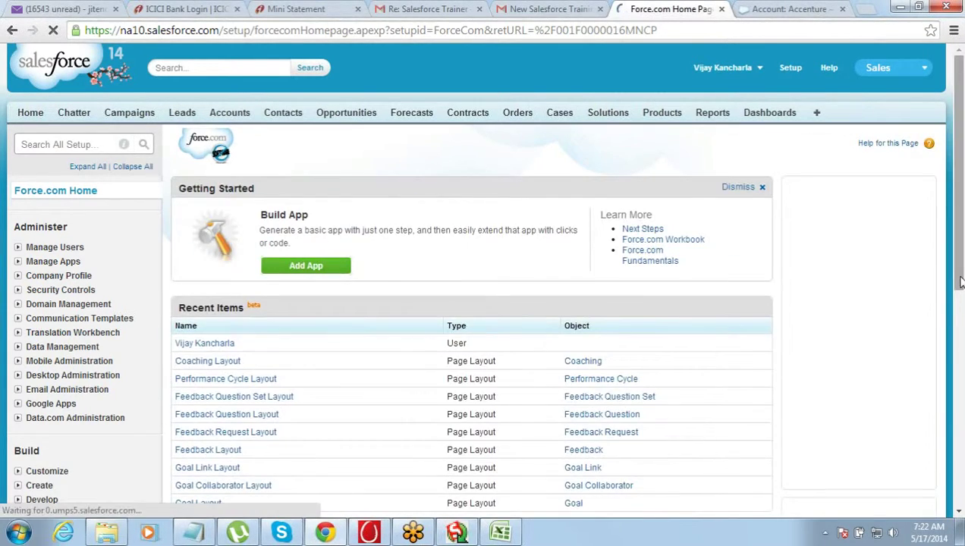
left_click_drag(960, 282, 959, 312)
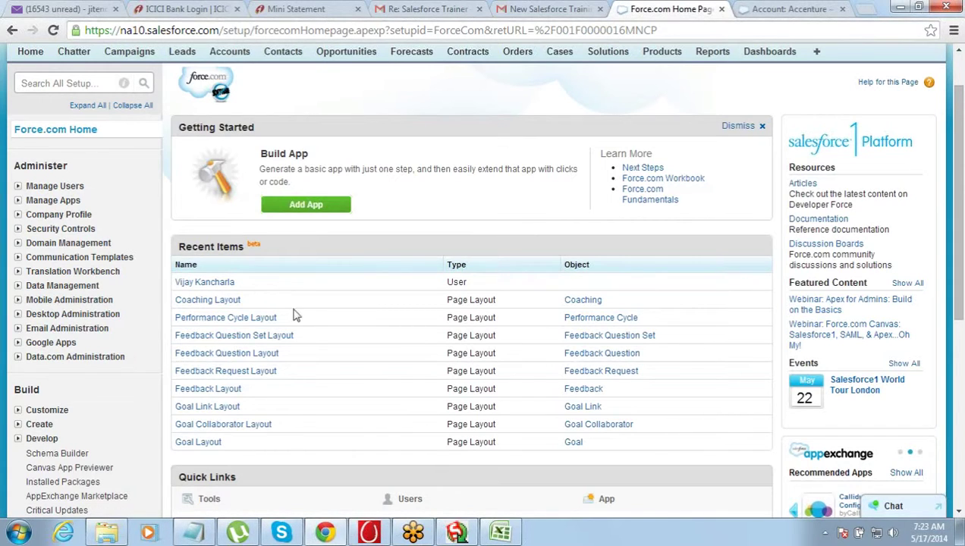
- Return to the Notepad notes and add the heading "Storage Usage" below the list of Data Loader import advantages
left_click(195, 533)
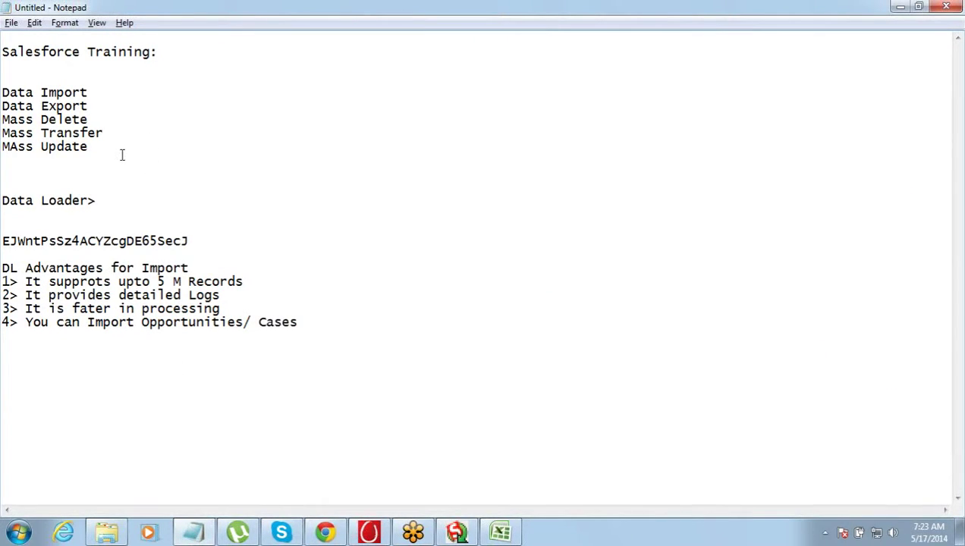
key("Return")
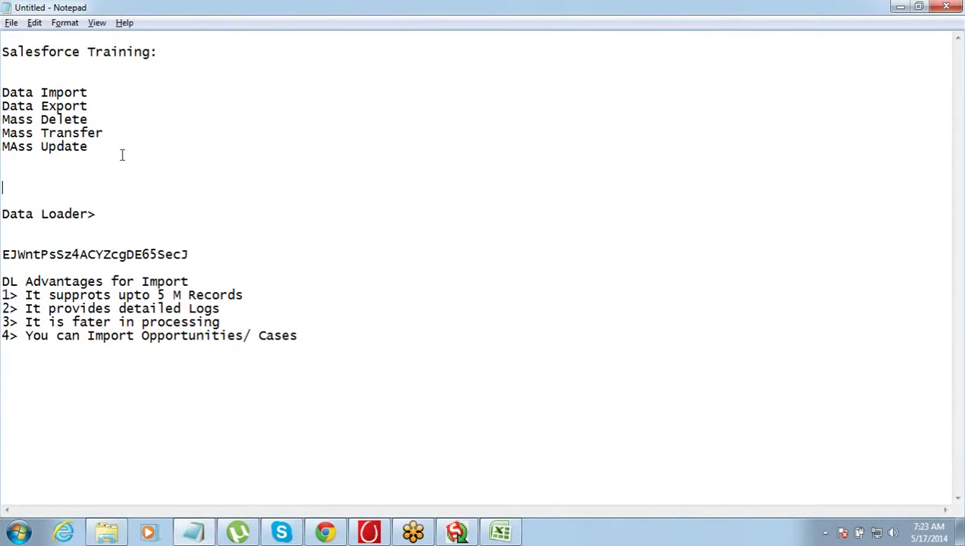
type("Storage Usage")
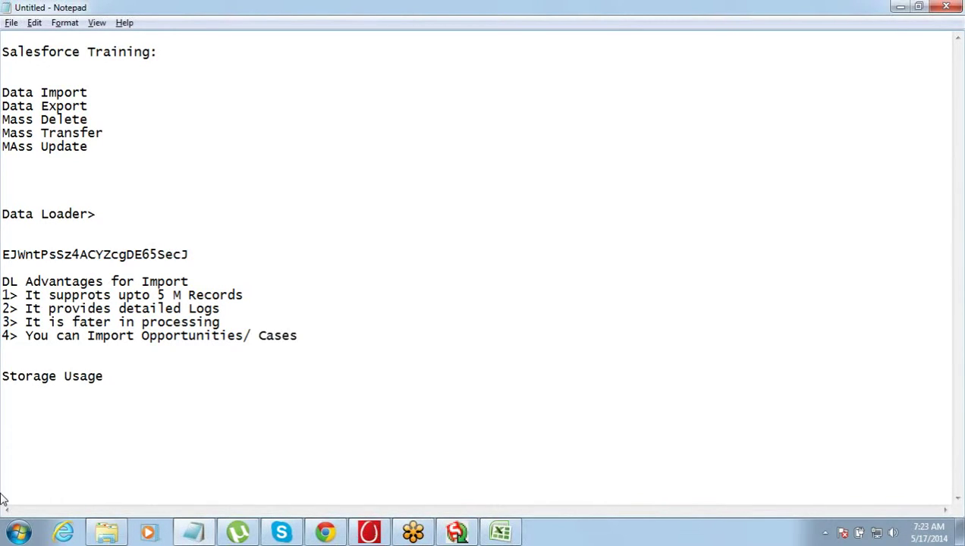
- Switch to Salesforce in Chrome and open the Storage Usage page within the Data Management settings
left_click(326, 532)
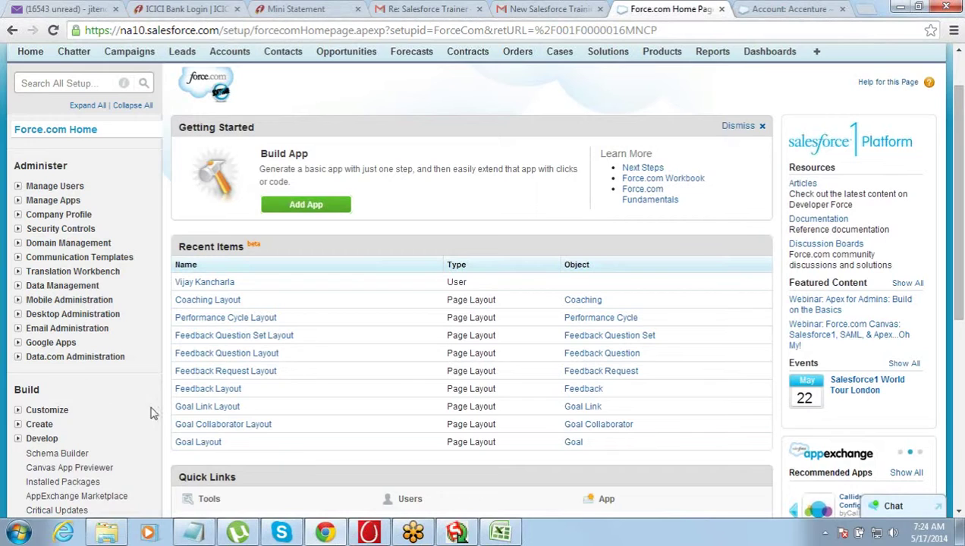
left_click(18, 286)
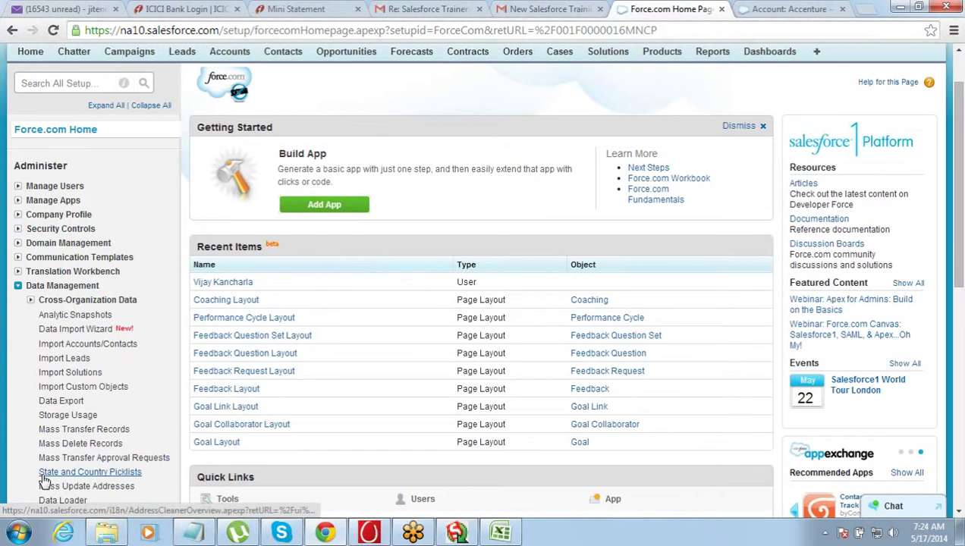
left_click(63, 417)
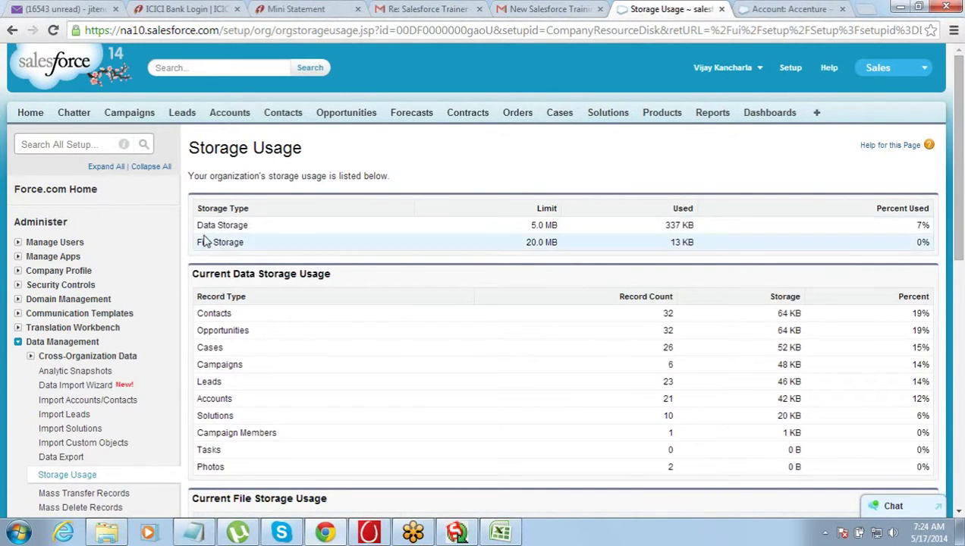
- Examine the organization's limits for data storage and file storage on the Storage Usage page
left_click_drag(200, 229, 247, 226)
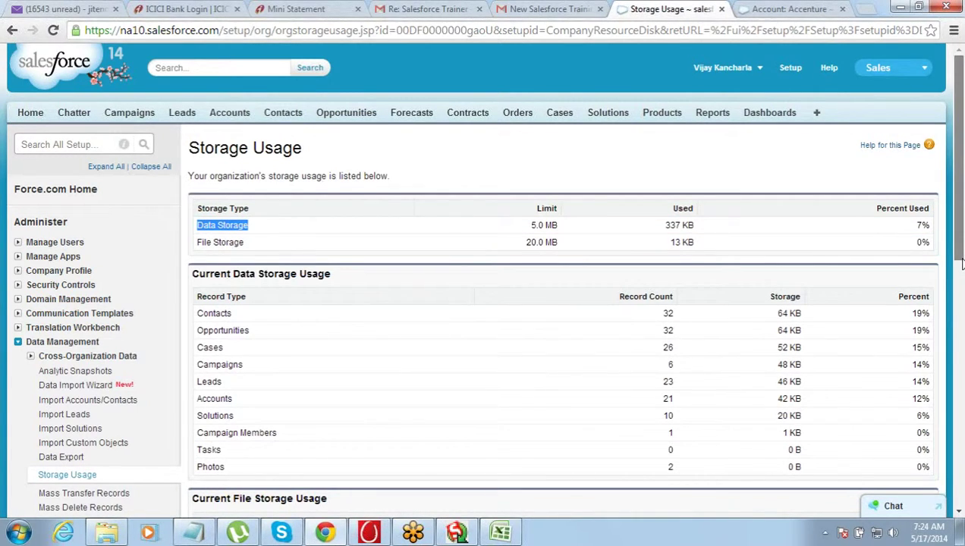
left_click_drag(962, 263, 962, 297)
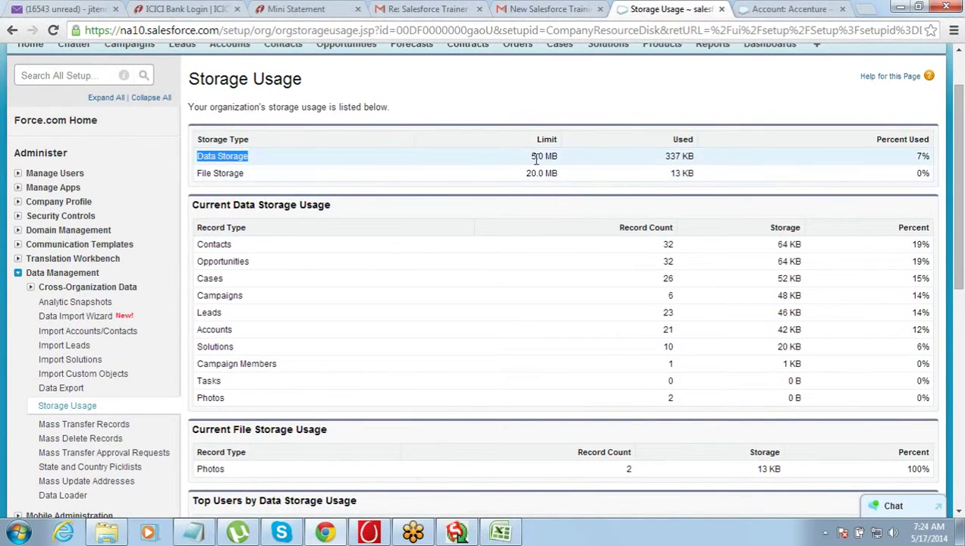
left_click_drag(530, 157, 557, 156)
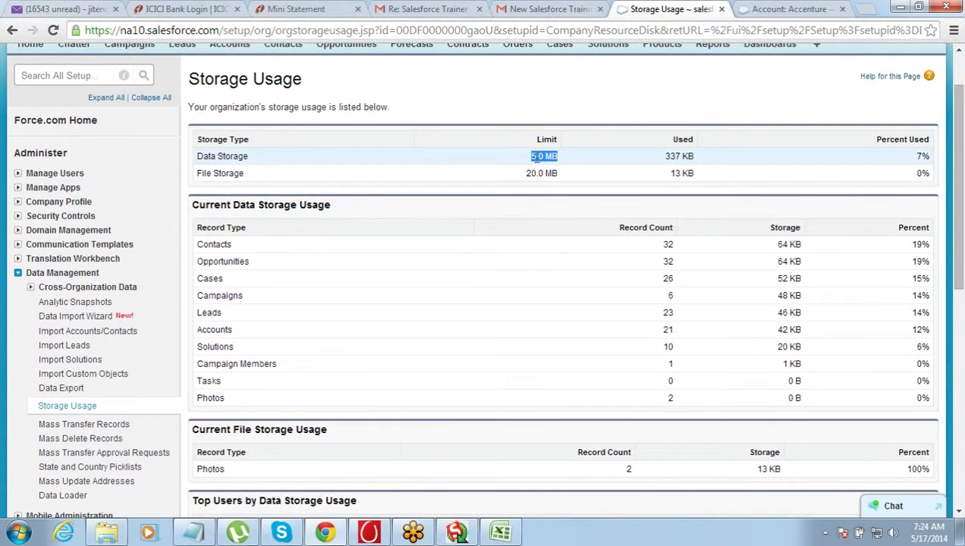
left_click(533, 161)
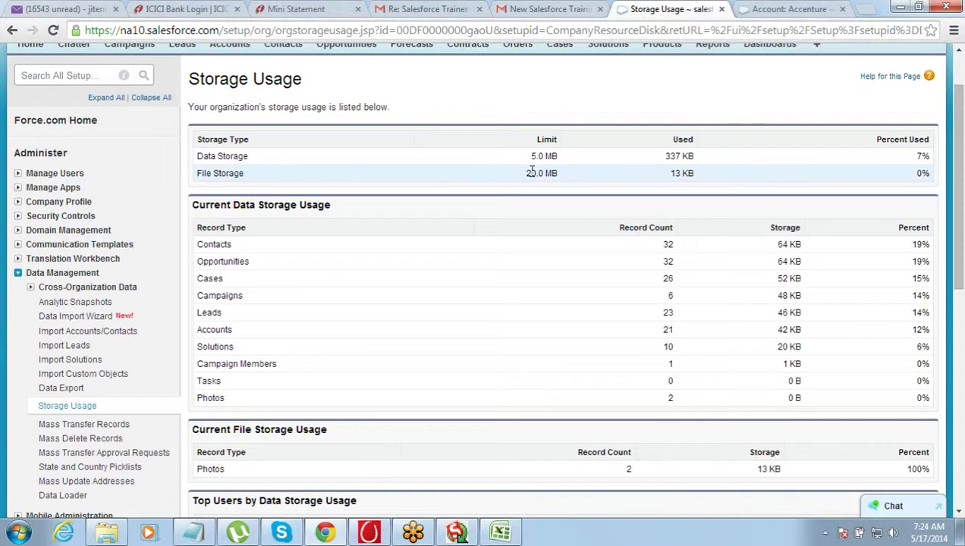
left_click_drag(533, 173, 556, 174)
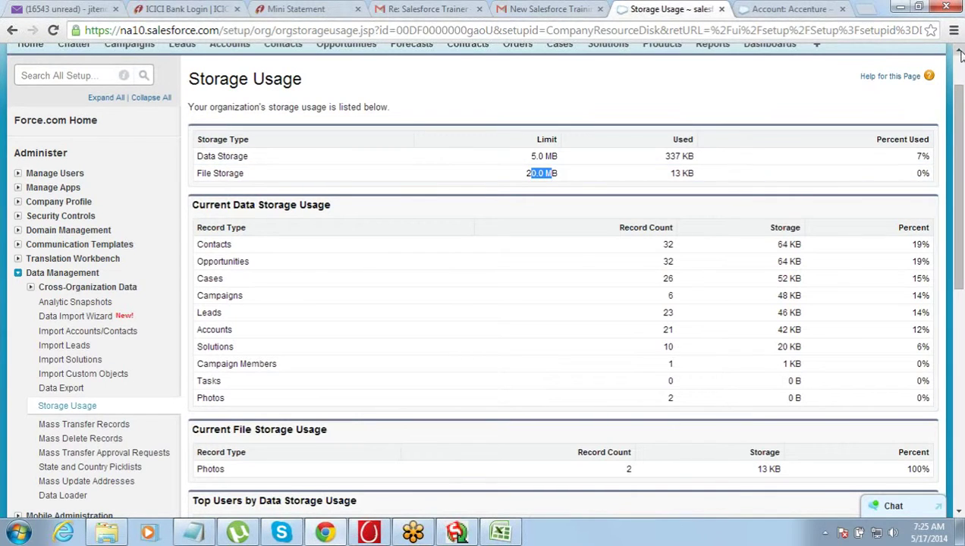
scroll(959, 54, "up", 1)
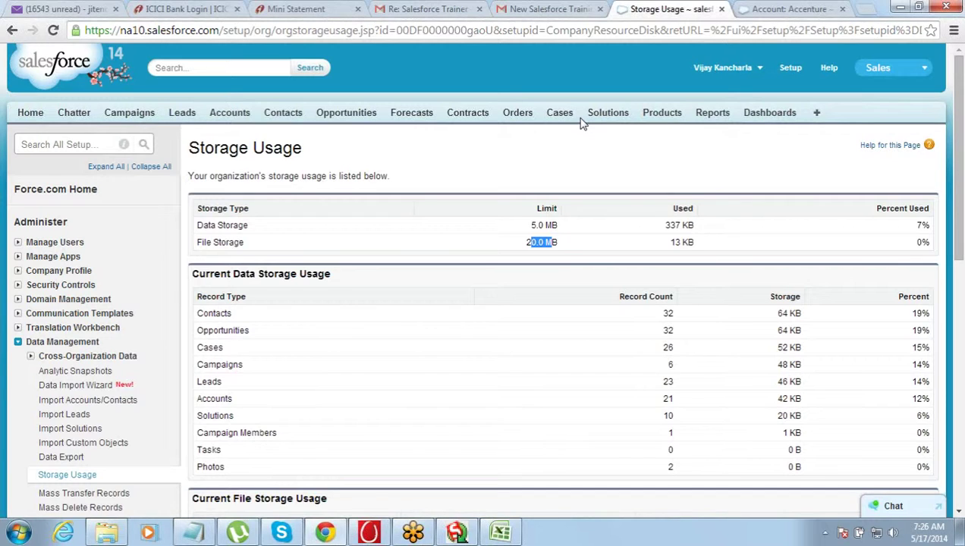
left_click_drag(531, 226, 562, 226)
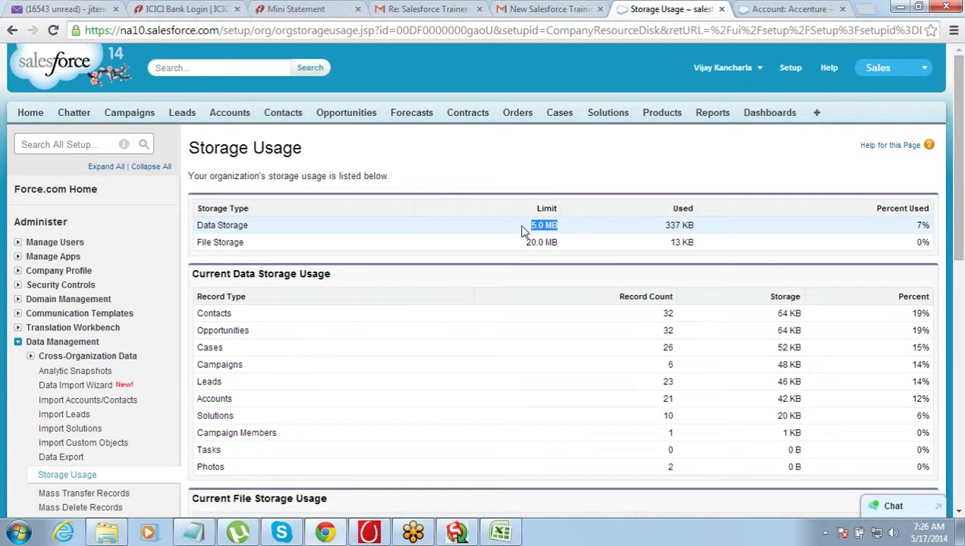
double_click(533, 225)
mouse_move(533, 225)
left_mouse_down()
mouse_move(558, 224)
mouse_move(536, 226)
left_mouse_up()
left_click(537, 226)
left_click_drag(533, 226, 557, 226)
left_click(533, 225)
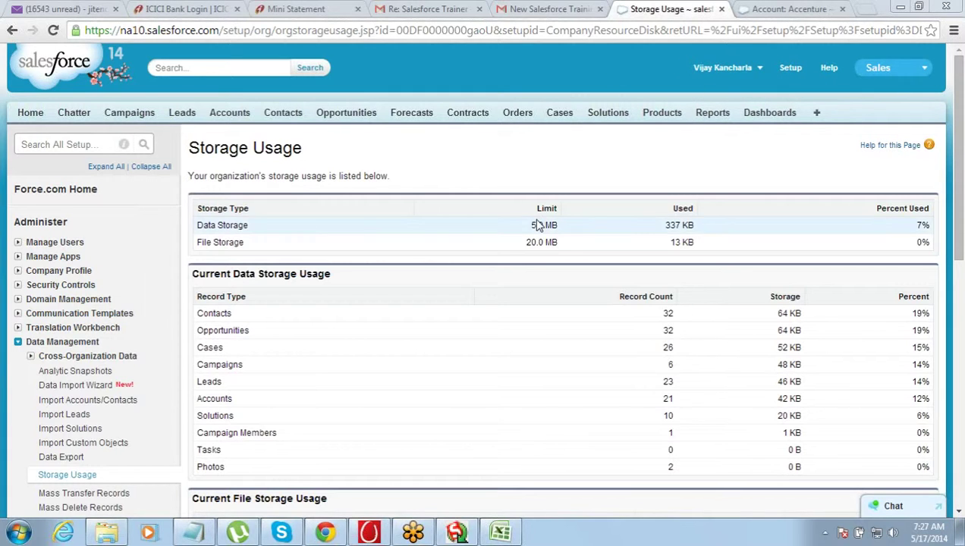
left_click_drag(532, 225, 574, 231)
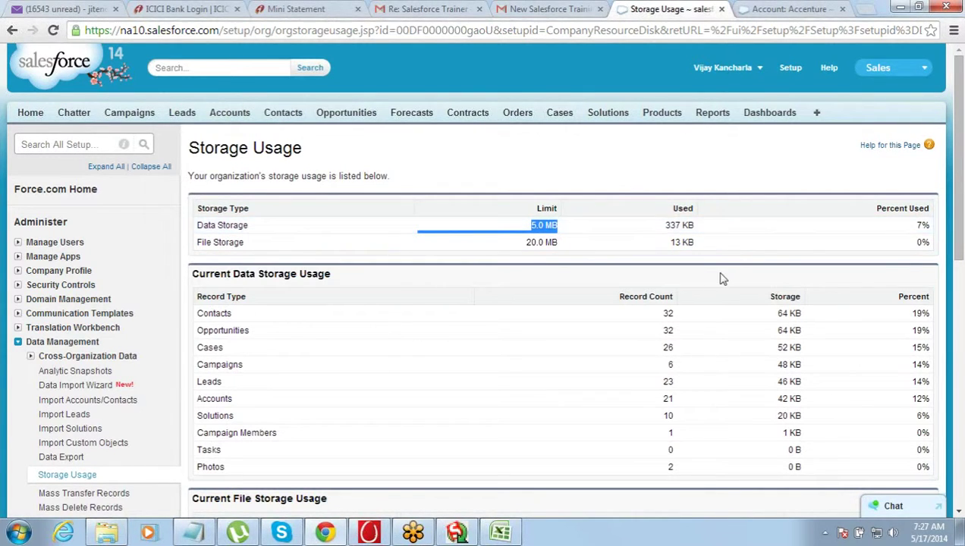
left_click(711, 140)
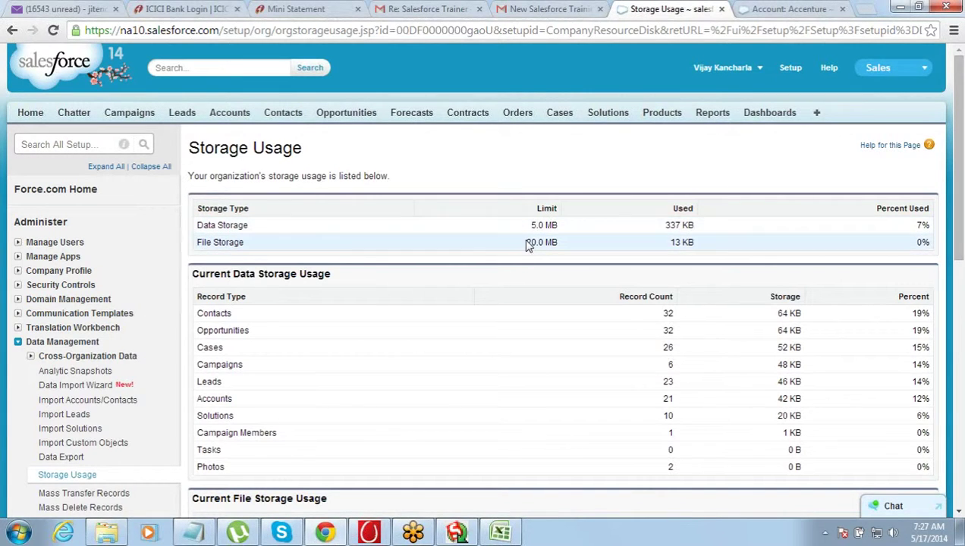
left_click_drag(525, 242, 554, 242)
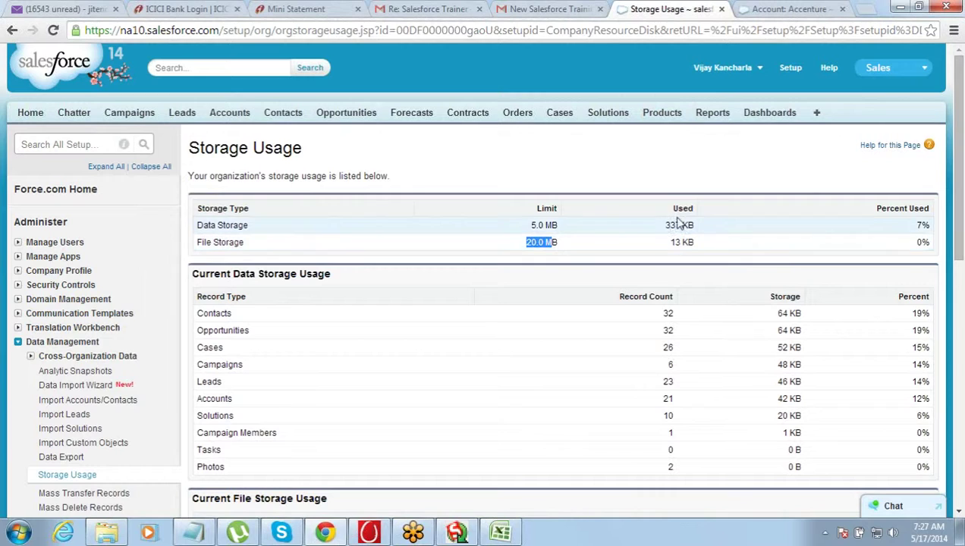
left_click(960, 87)
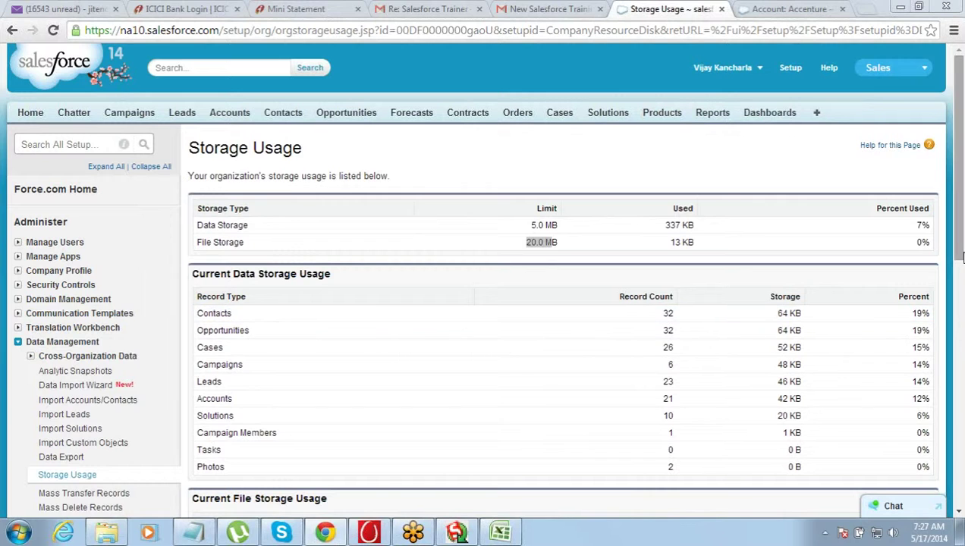
- Examine the record counts and storage per record type, especially Contacts, along with file storage and top users
left_click_drag(957, 256, 961, 305)
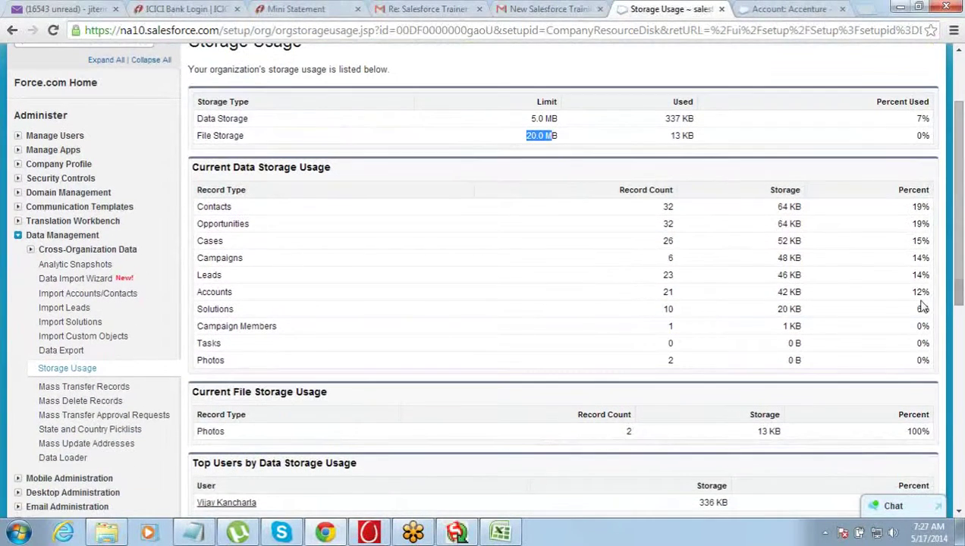
left_click_drag(622, 194, 668, 222)
left_click(667, 223)
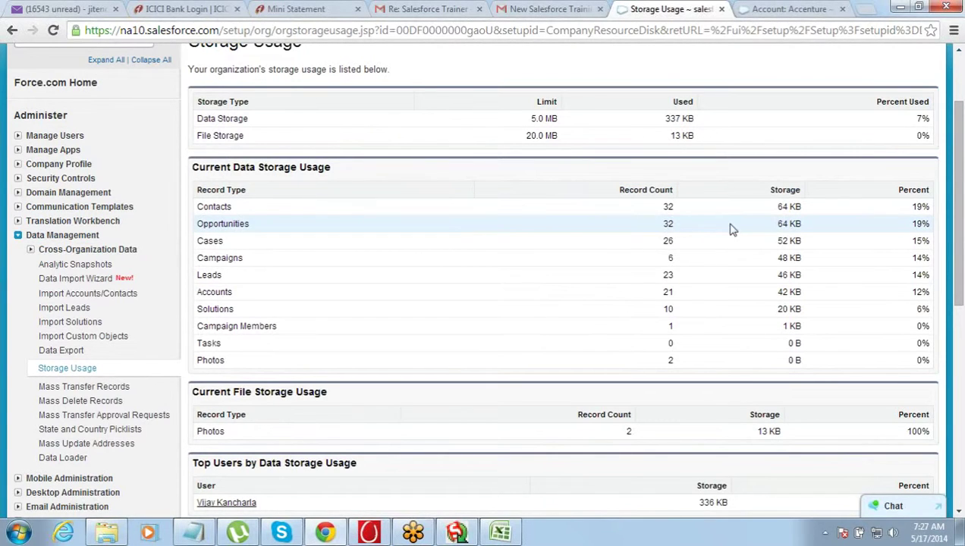
left_click_drag(774, 206, 802, 212)
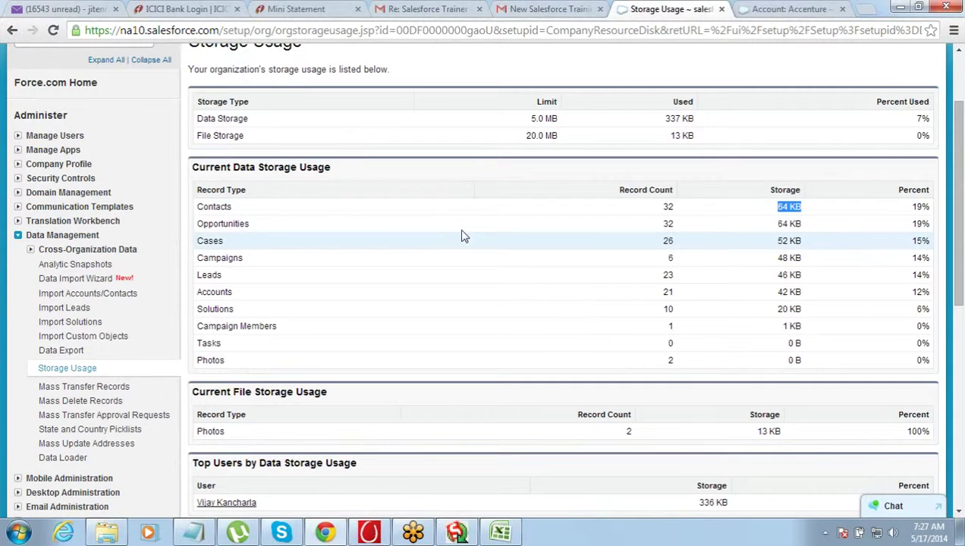
left_click(668, 205)
double_click(668, 205)
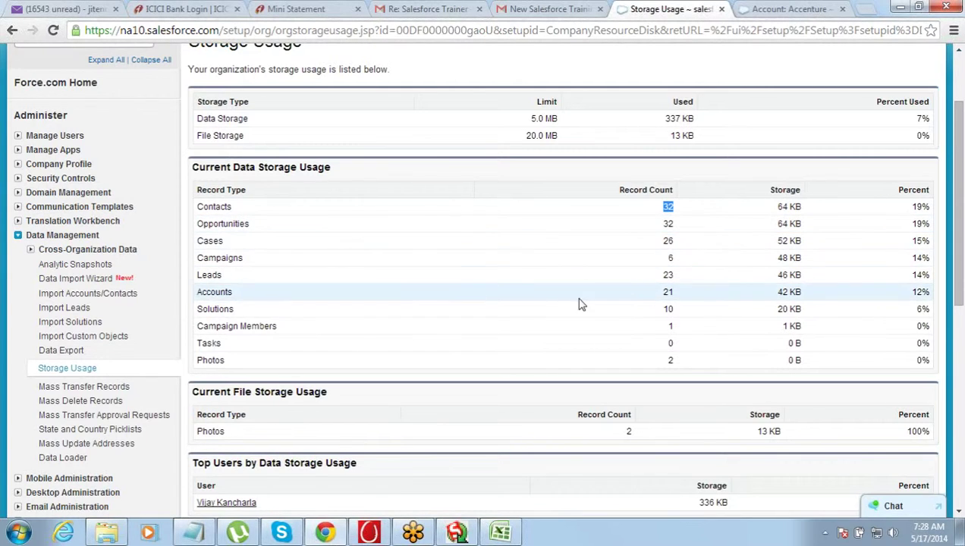
left_click_drag(961, 300, 960, 319)
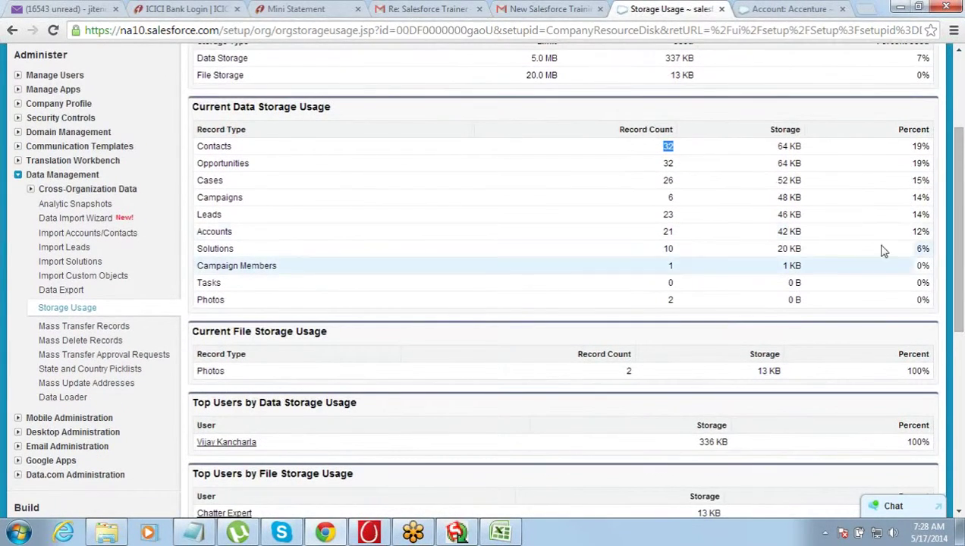
left_click_drag(957, 303, 961, 222)
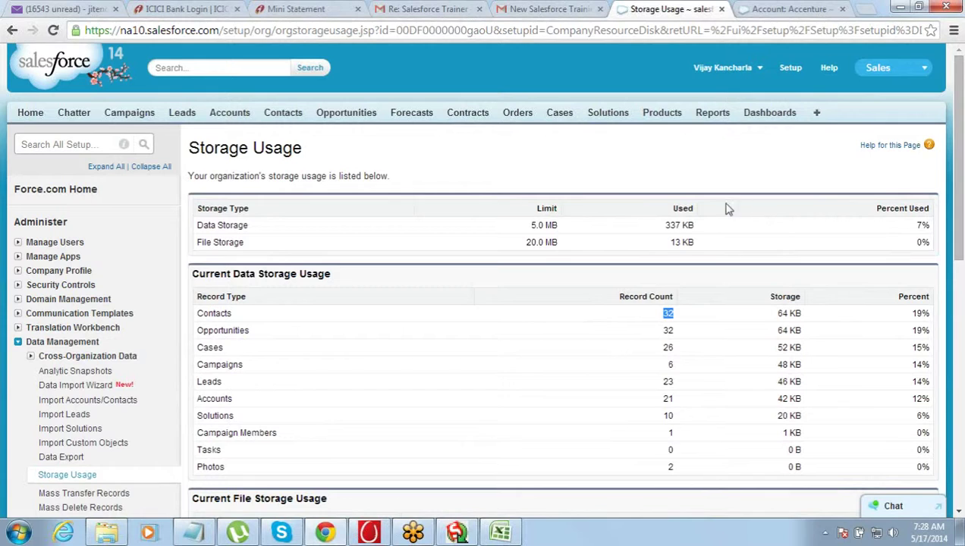
left_click(543, 146)
- Switch back to the training notes in Notepad
left_click(194, 534)
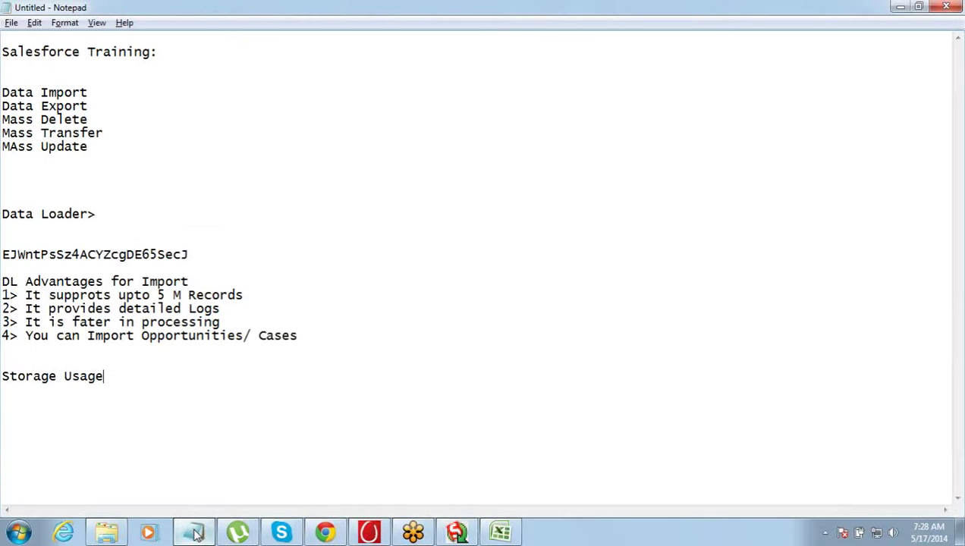